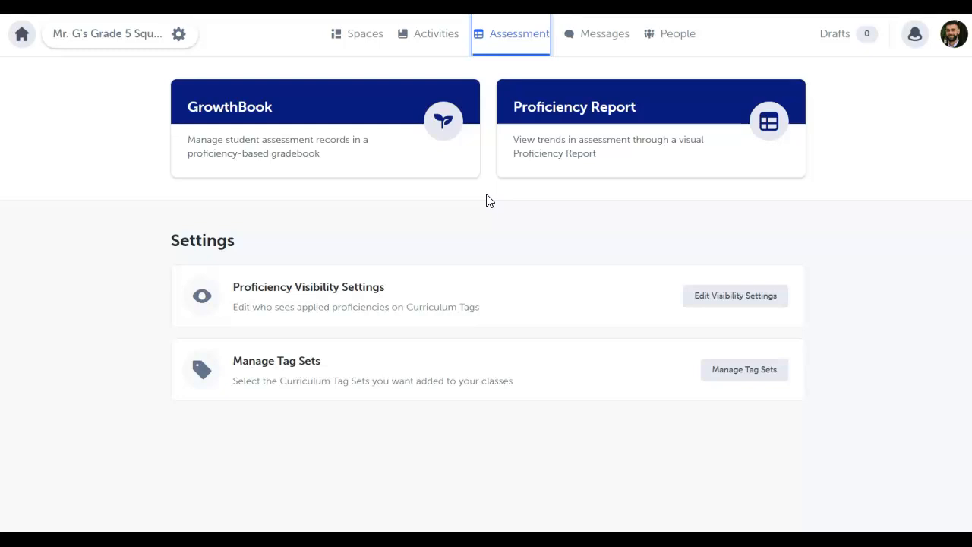
- Open the management of the class's curriculum tag sets from the assessment settings
left_click(491, 185)
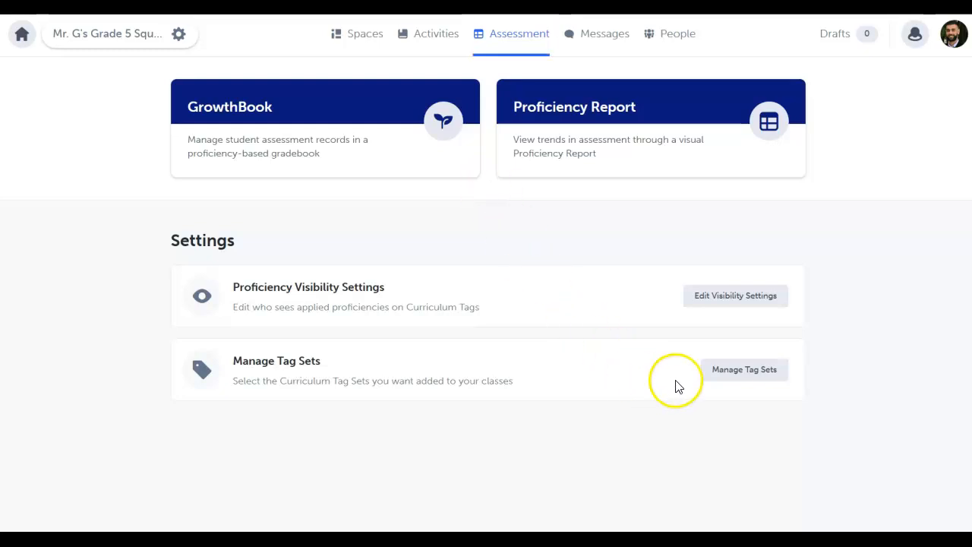
left_click(745, 370)
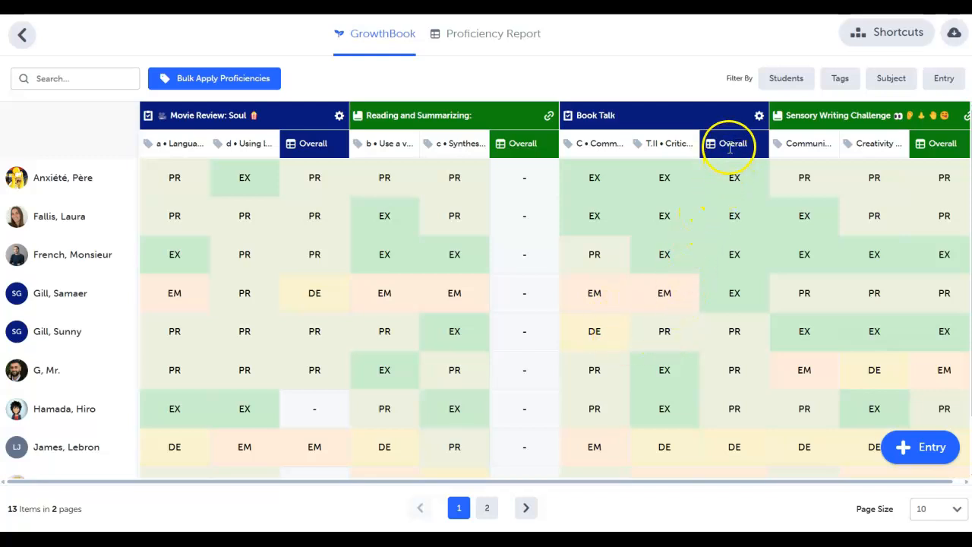
- Change the third listed student's Overall proficiency for Book Talk to Proficient
left_click(727, 259)
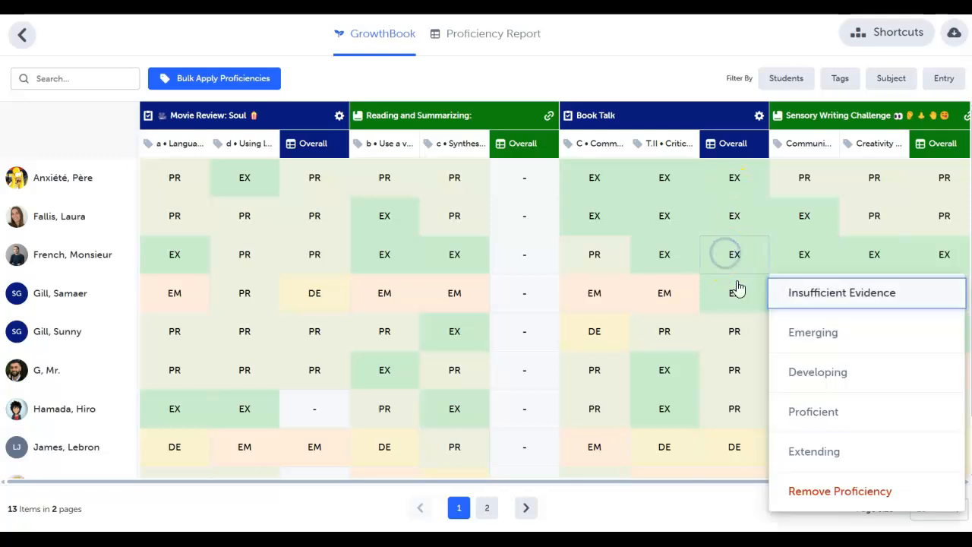
left_click(786, 420)
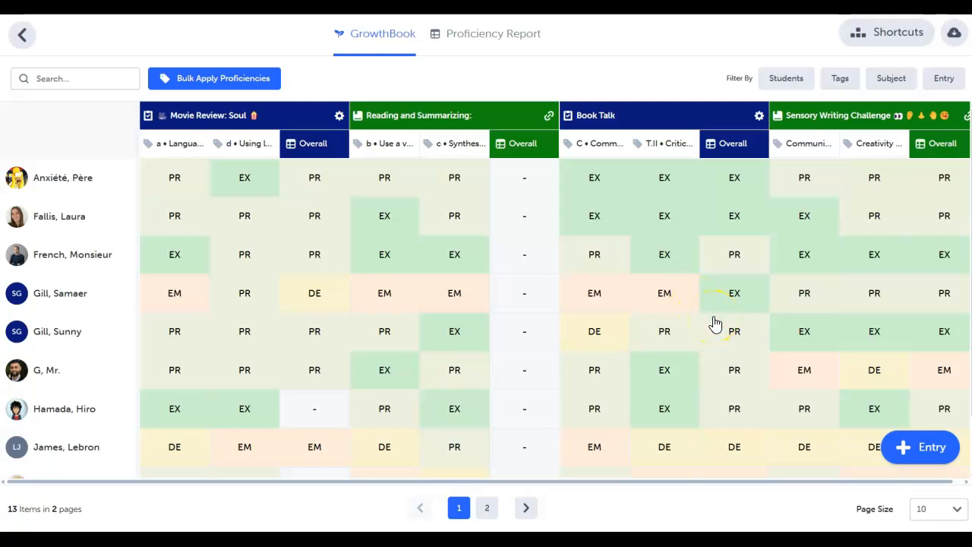
- Start adding a GrowthBook entry and look through the edit form of the Reading and Summarizing activity
left_click(920, 446)
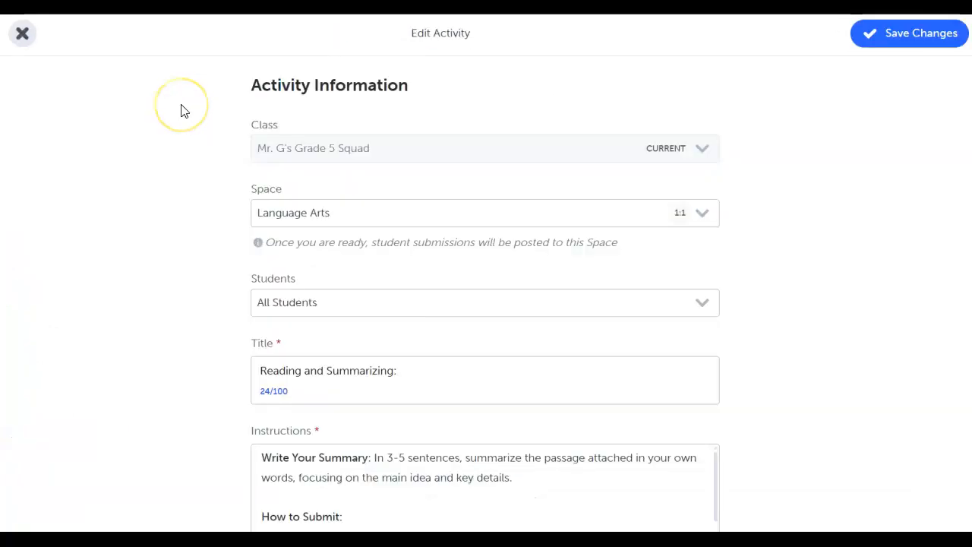
scroll(181, 110, "down", 3)
scroll(181, 111, "down", 3)
scroll(181, 111, "down", 8)
scroll(181, 111, "down", 4)
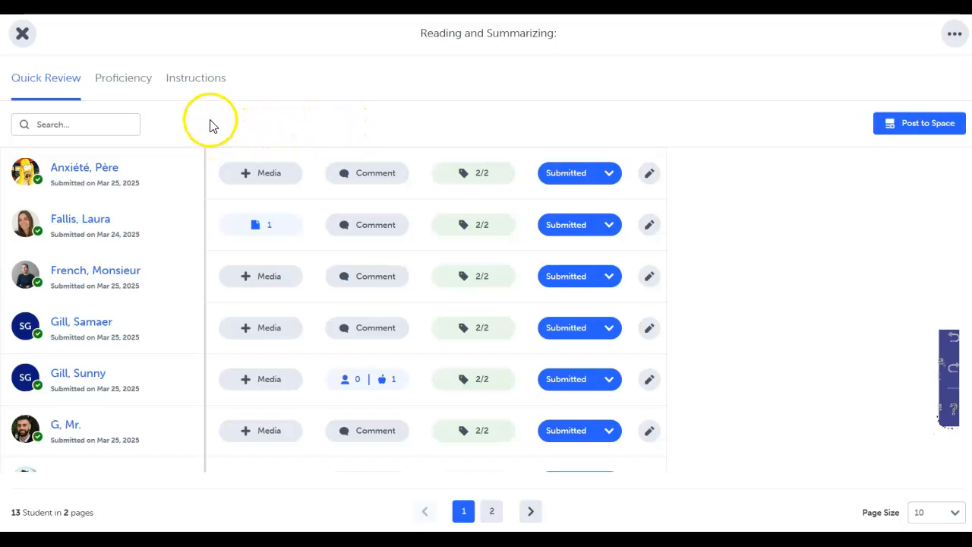
- View the students' proficiency ratings for the Reading and Summarizing activity and return to its Quick Review
left_click(118, 84)
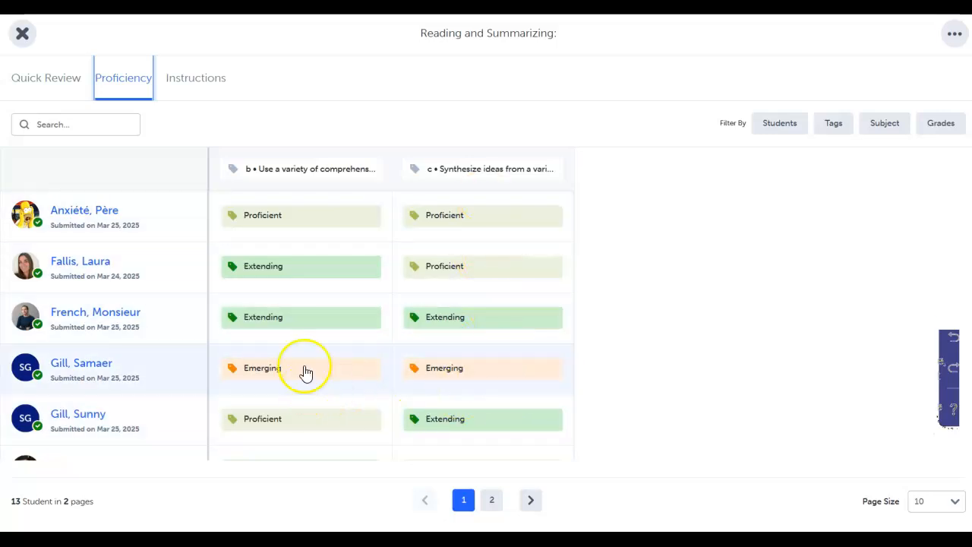
left_click(57, 82)
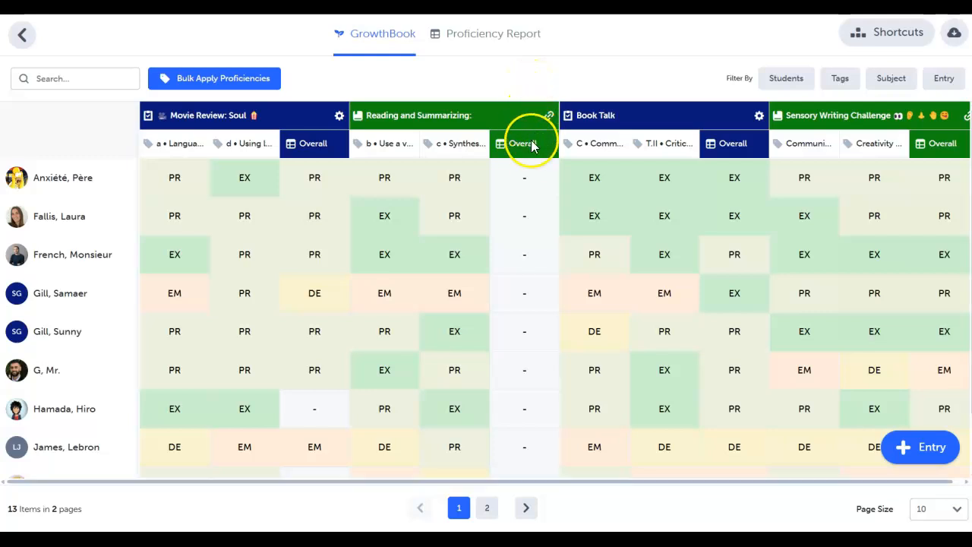
- Set the Overall proficiency for Reading and Summarizing to Proficient for the first student and Extending for the second
left_click(526, 177)
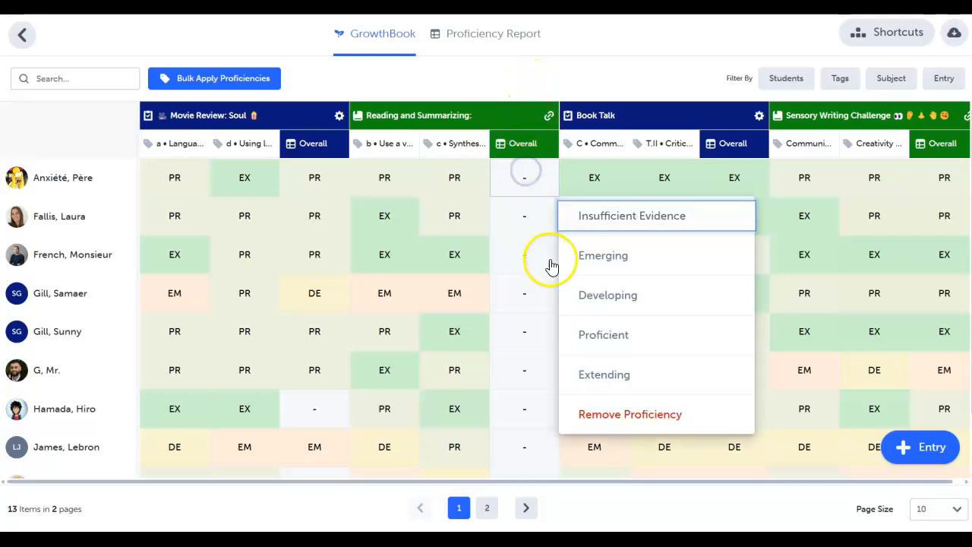
left_click(582, 336)
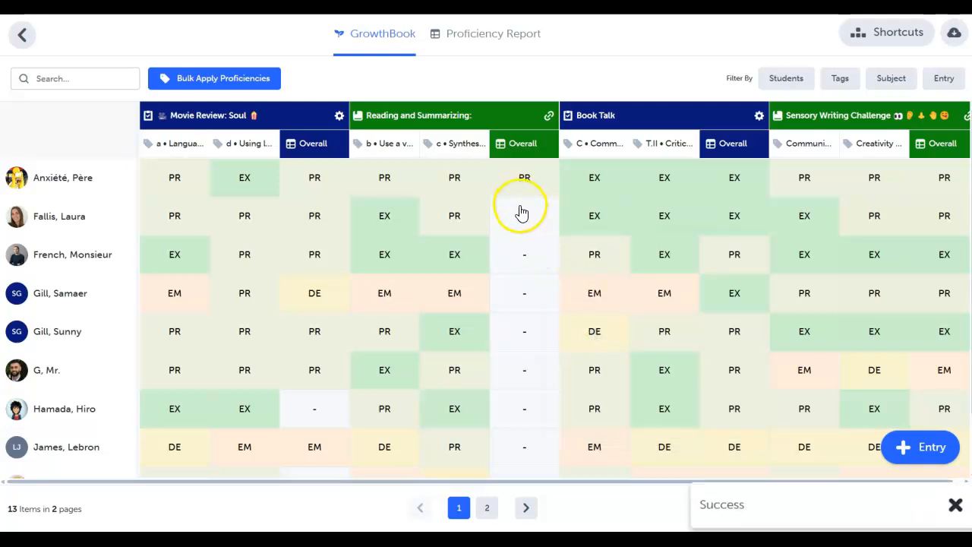
left_click(518, 213)
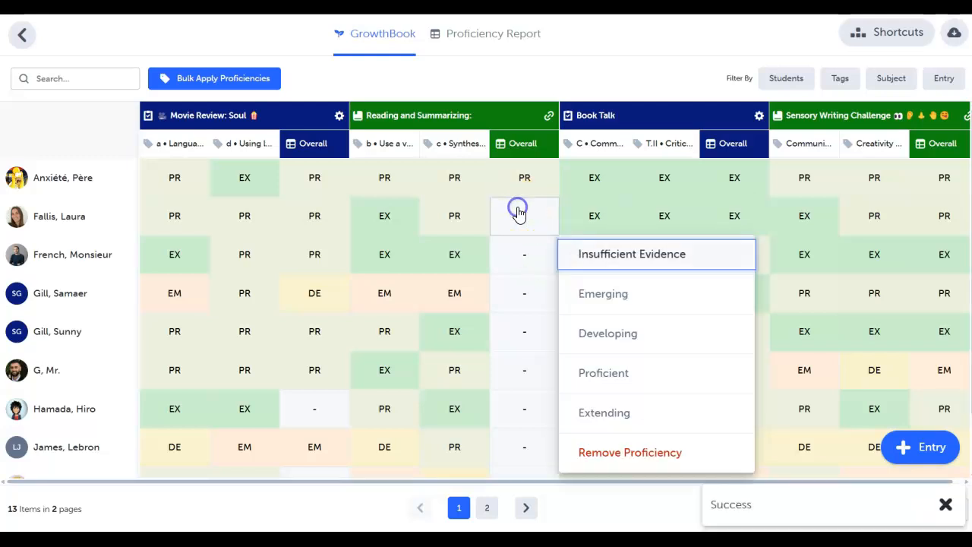
left_click(593, 411)
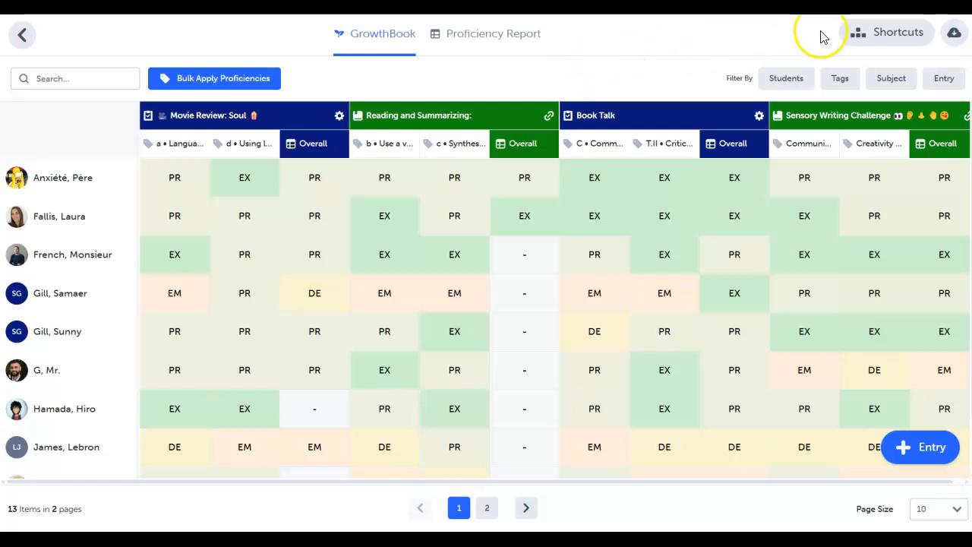
- View the list of keyboard shortcuts for applying proficiencies and close it
left_click(886, 33)
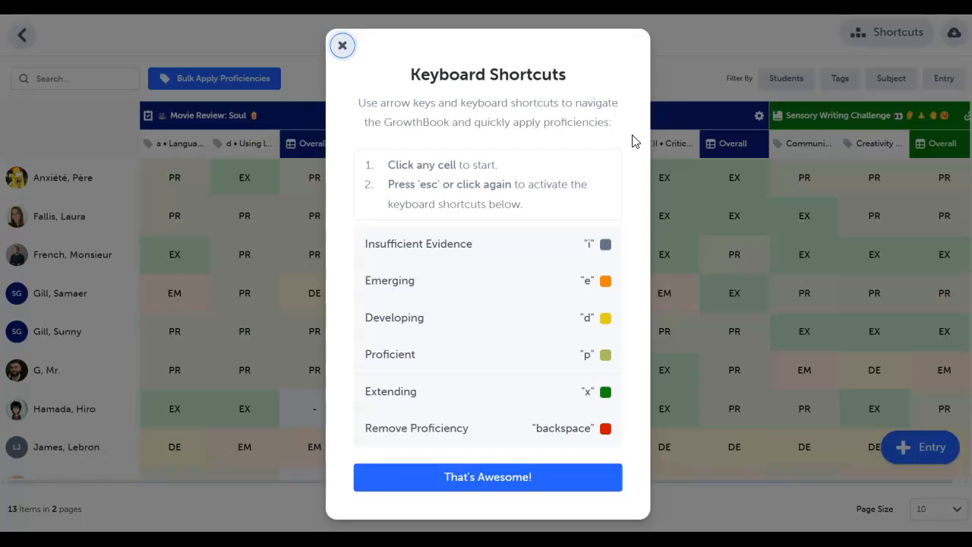
key("Escape")
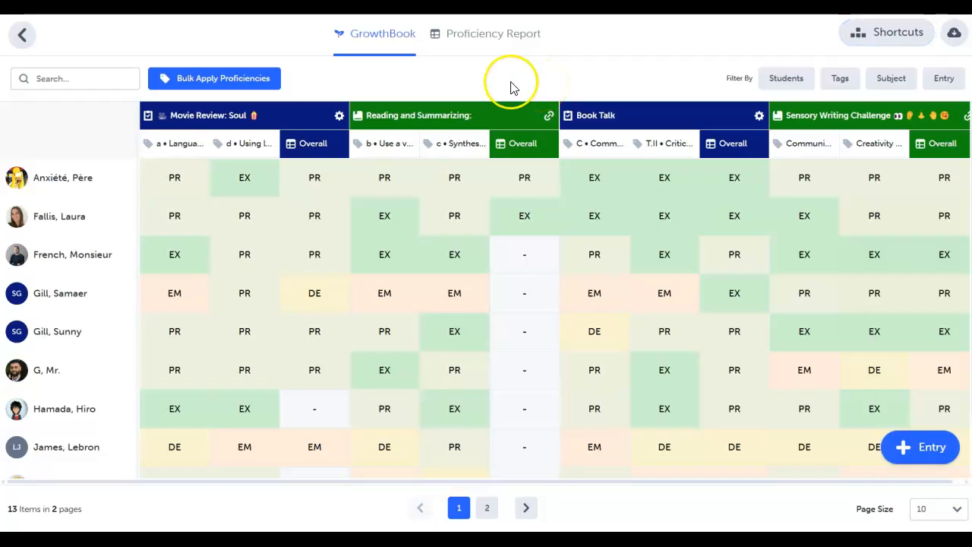
- Bulk apply Proficient to the Overall column of Reading and Summarizing, and change the third listed student's rating there to Extending
left_click(250, 82)
left_click(501, 137)
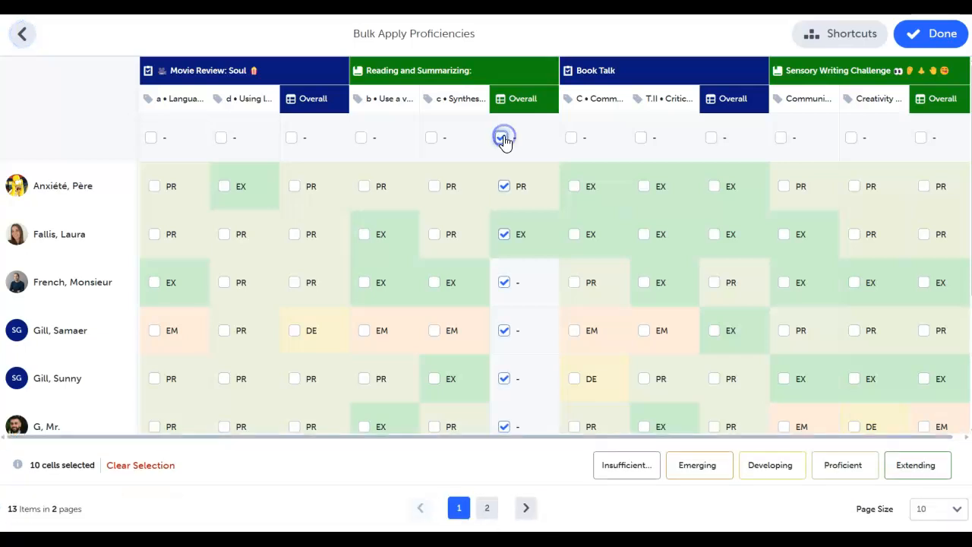
left_click(837, 465)
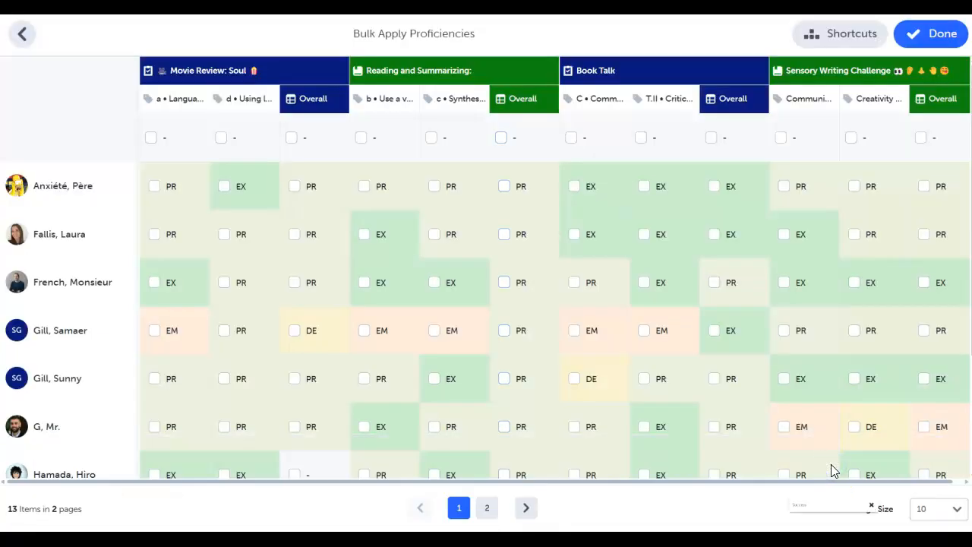
left_click(931, 35)
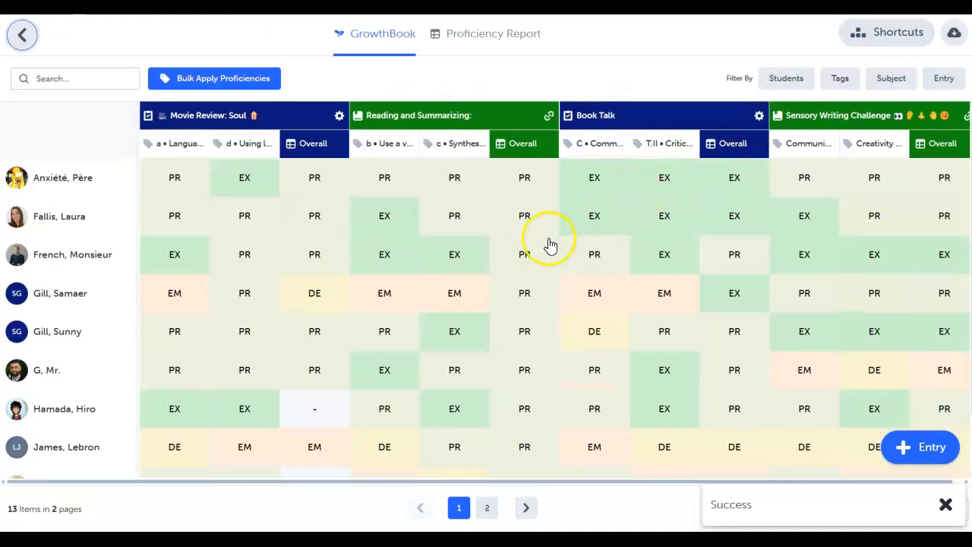
left_click(525, 255)
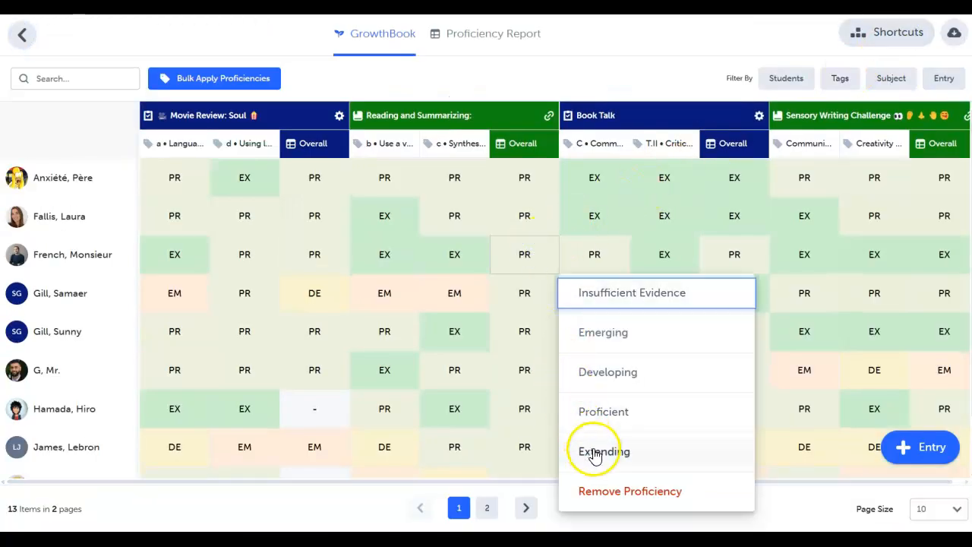
left_click(591, 450)
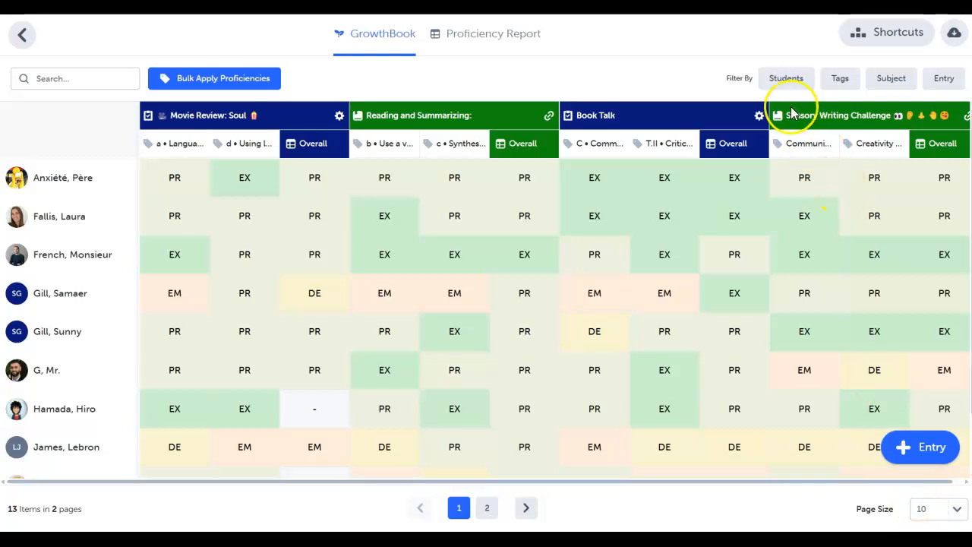
- Filter the GrowthBook to the first and seventh listed students
left_click(787, 78)
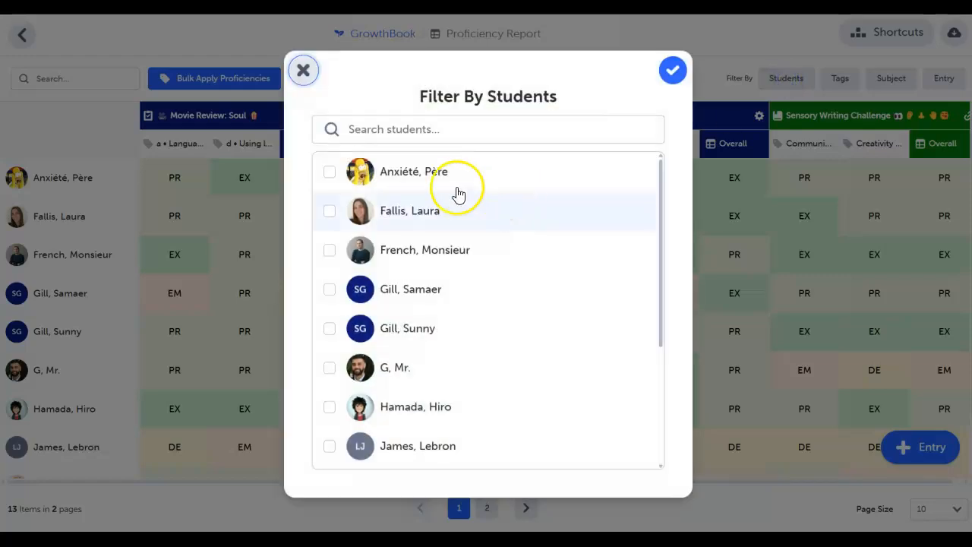
left_click(434, 177)
left_click(430, 421)
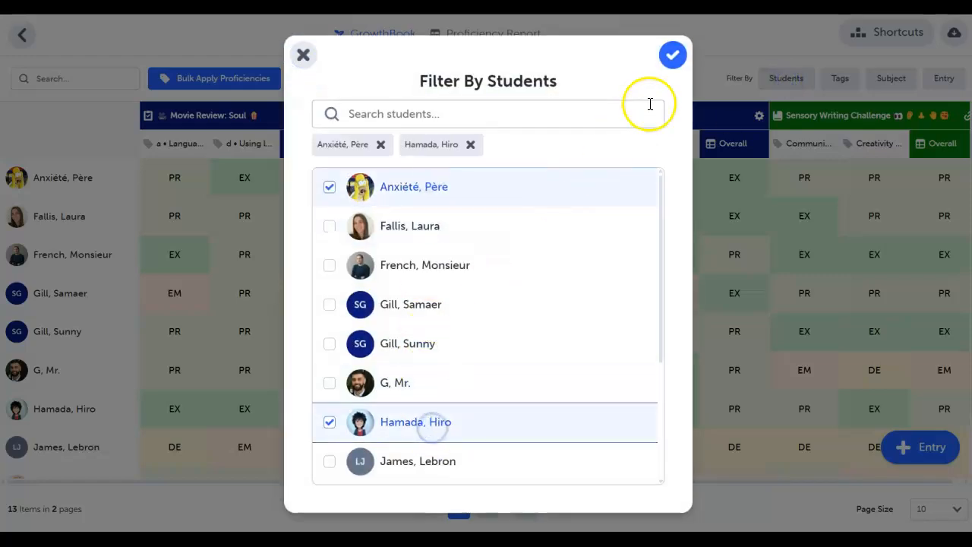
left_click(670, 57)
- Filter the GrowthBook by the English curriculum tags a (Language and text), d (Using language) and b (Use a variety), and clear all filters
left_click(839, 81)
left_click(320, 217)
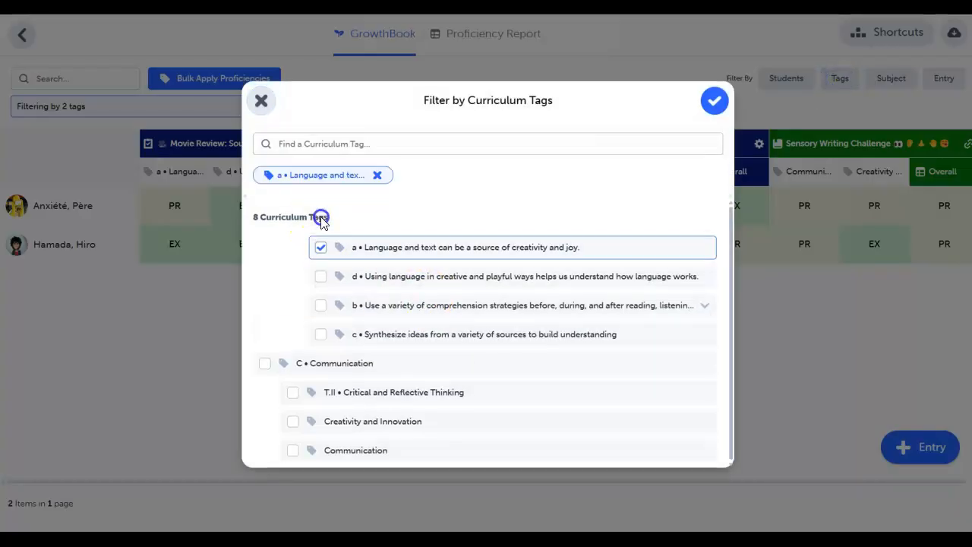
left_click(321, 277)
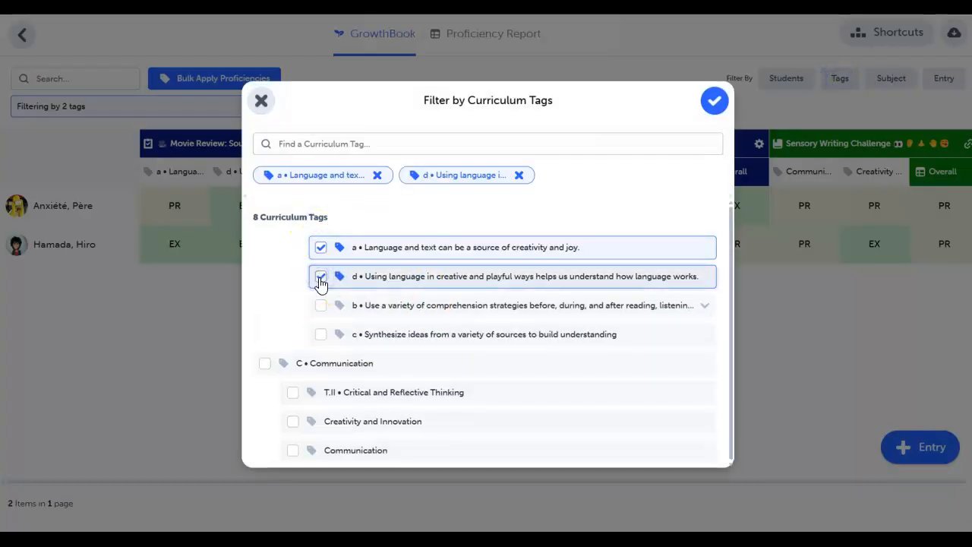
left_click(320, 304)
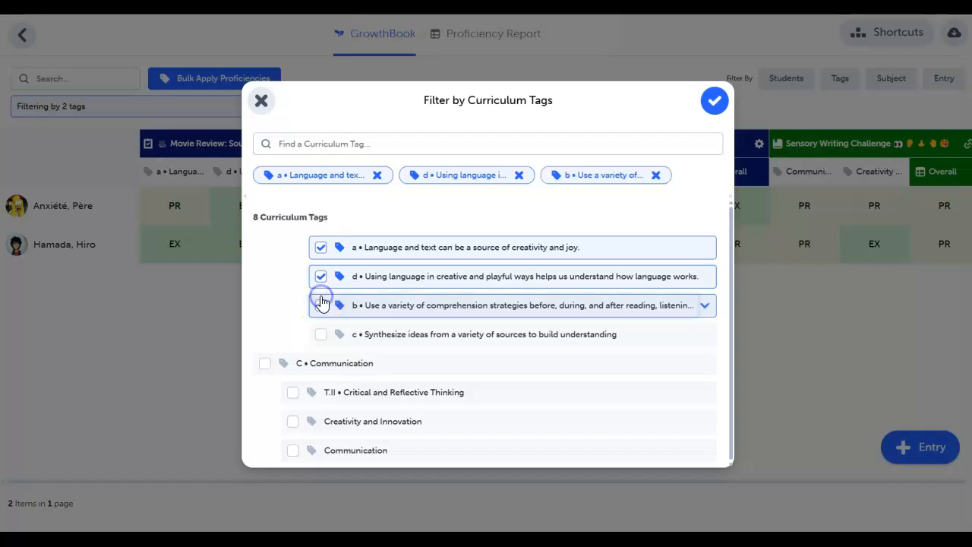
left_click(713, 101)
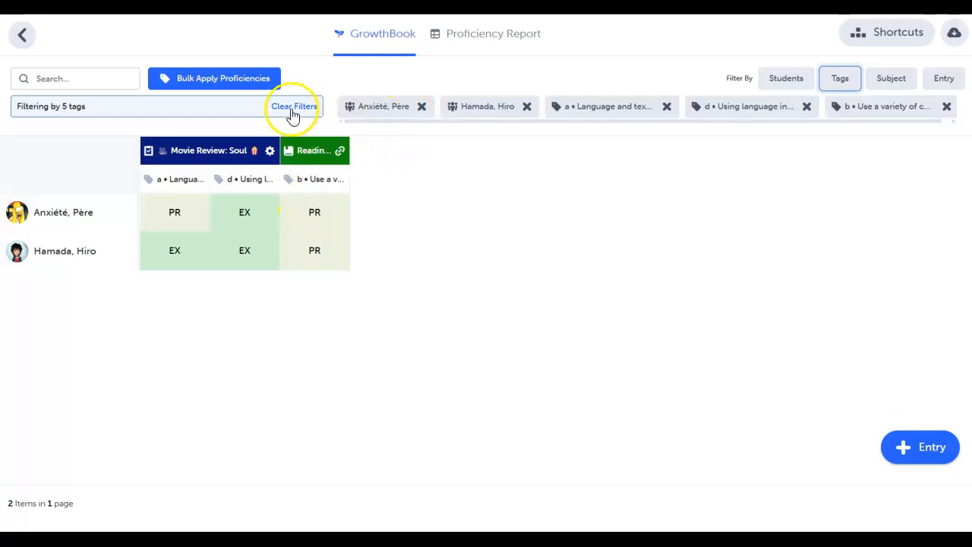
left_click(304, 107)
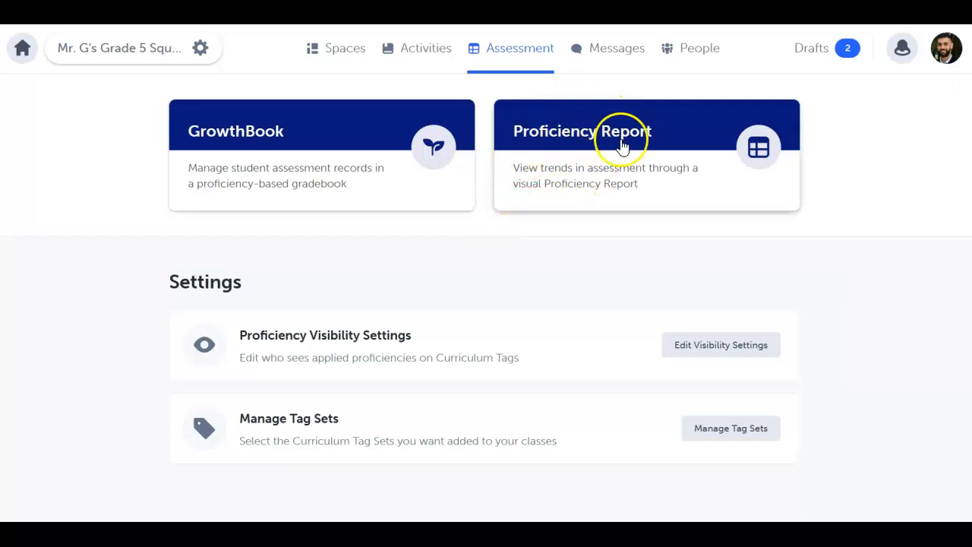
- Open the Proficiency Report and examine the students' most recent proficiencies and assessment breakdowns across the curriculum tags
left_click(568, 133)
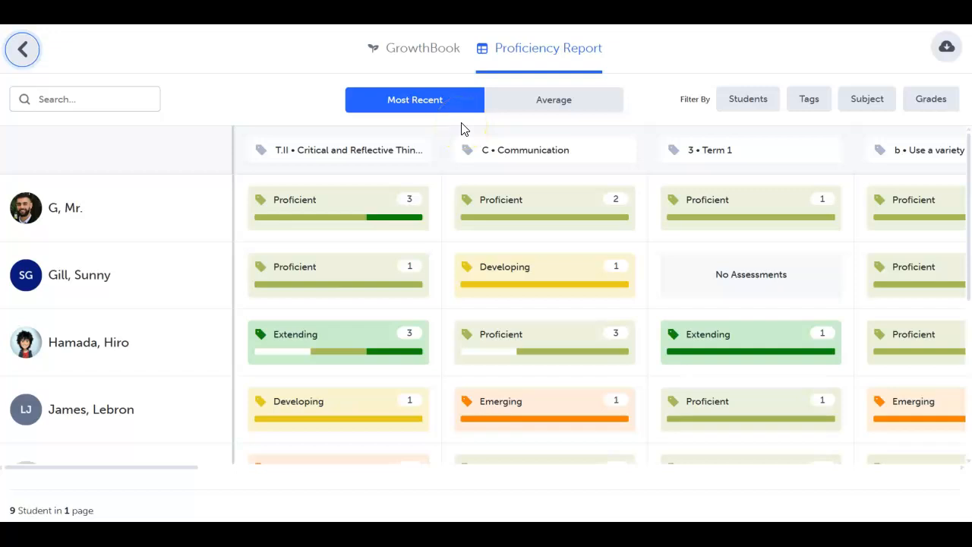
mouse_move(441, 228)
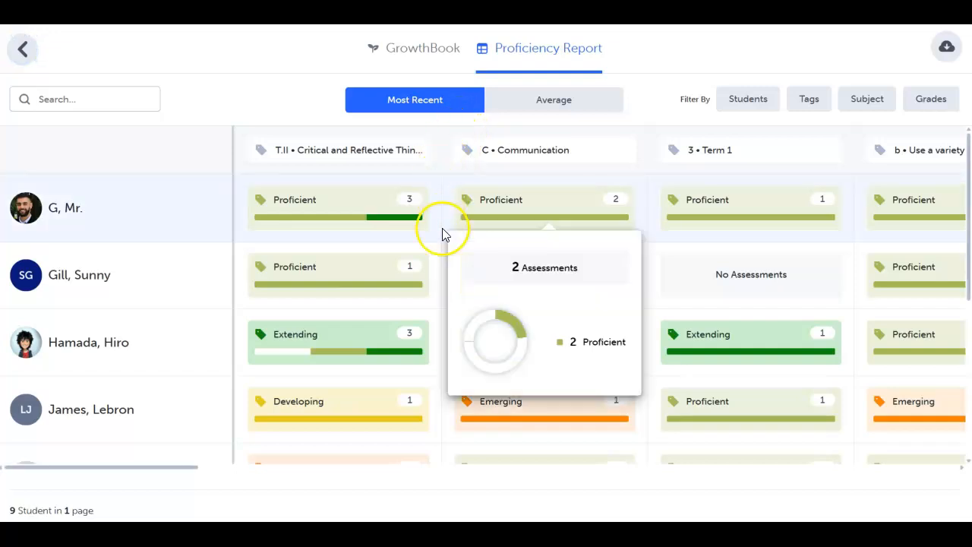
scroll(436, 310, "right", 2)
mouse_move(497, 311)
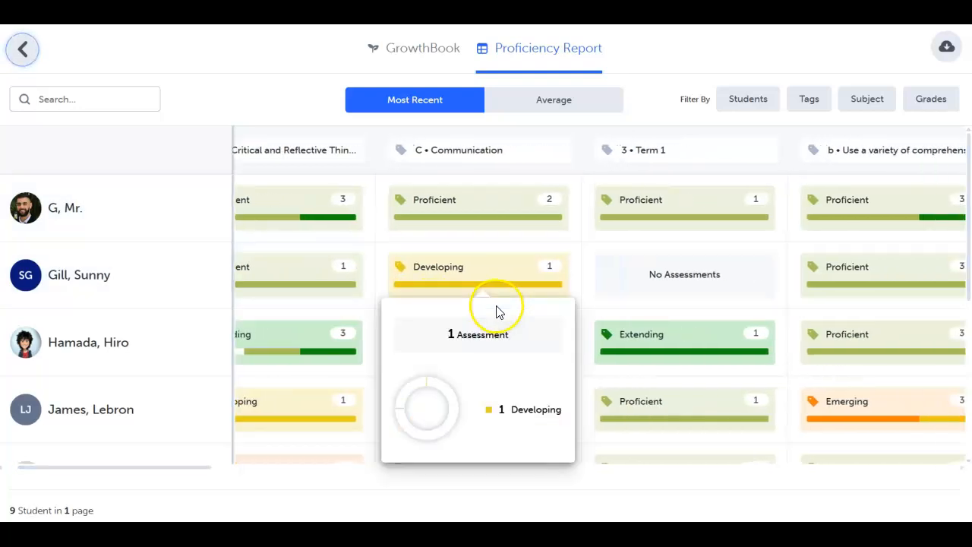
scroll(637, 276, "right", 6)
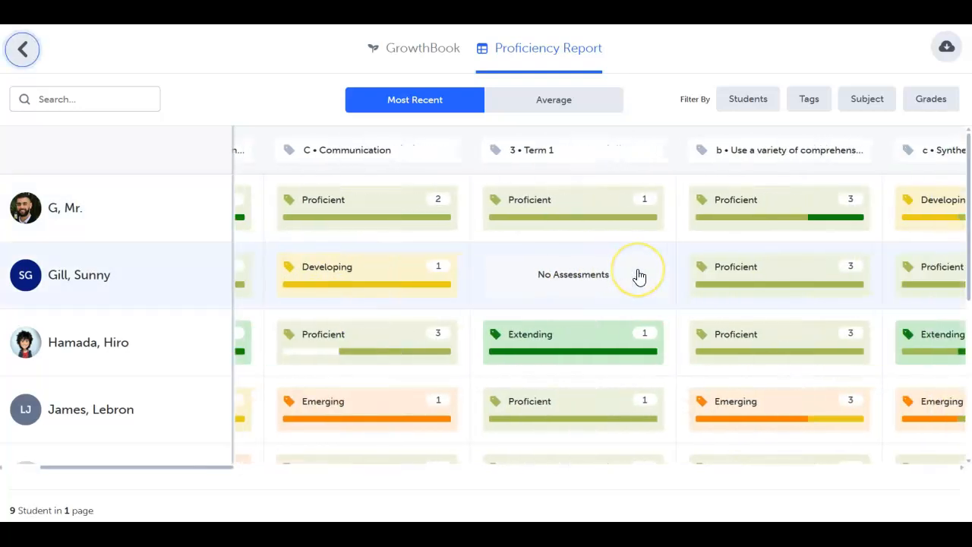
scroll(638, 276, "right", 7)
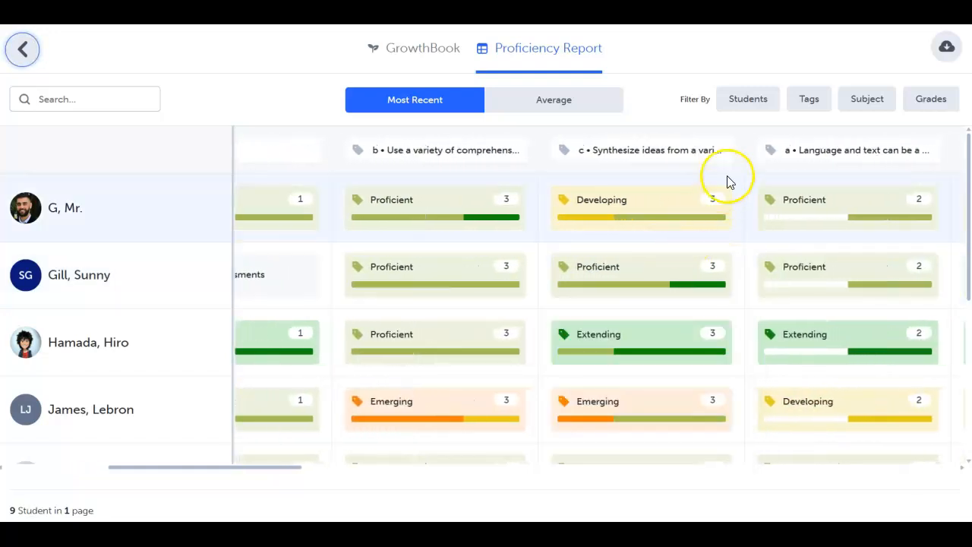
scroll(741, 168, "right", 1)
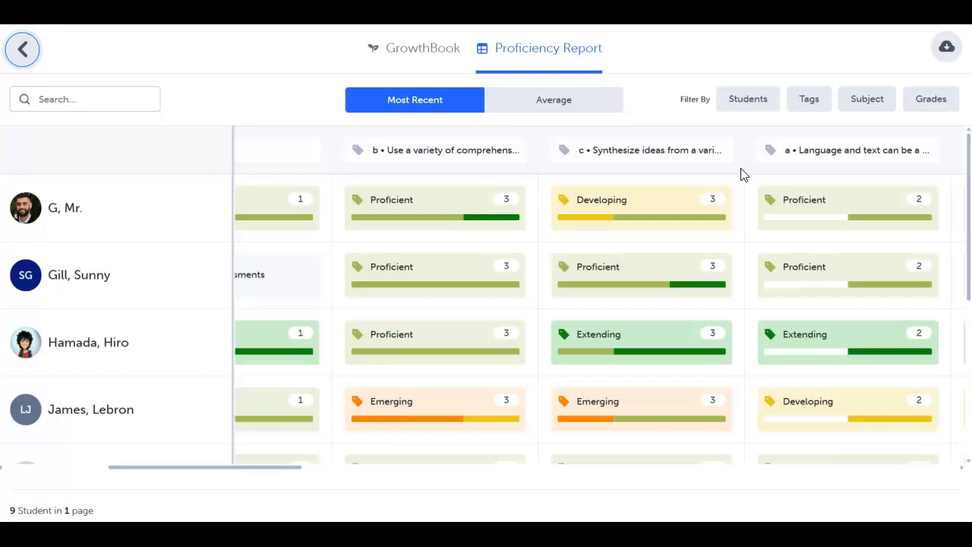
- Filter the Proficiency Report to the third listed student and examine that student's proficiencies across the curriculum tags
left_click(455, 311)
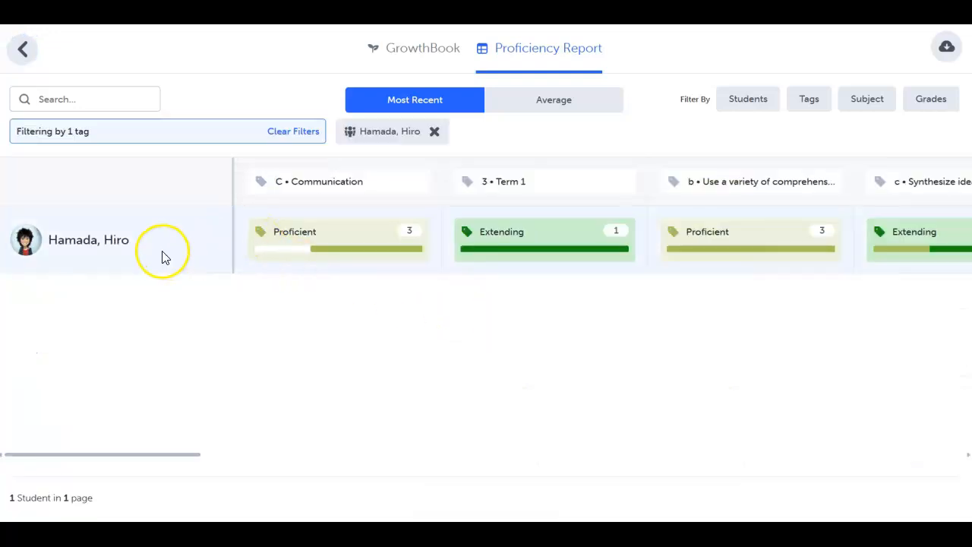
scroll(385, 243, "right", 9)
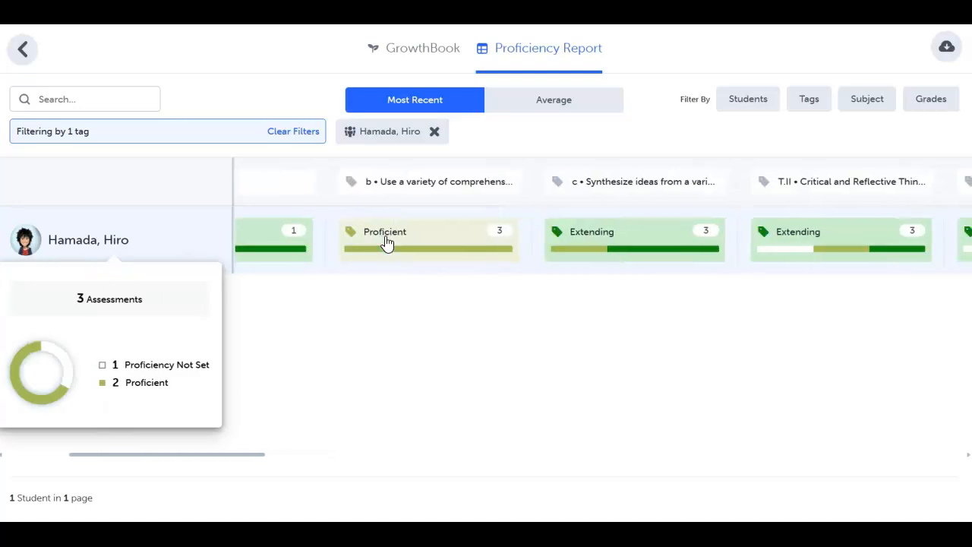
scroll(385, 243, "right", 5)
scroll(386, 243, "left", 14)
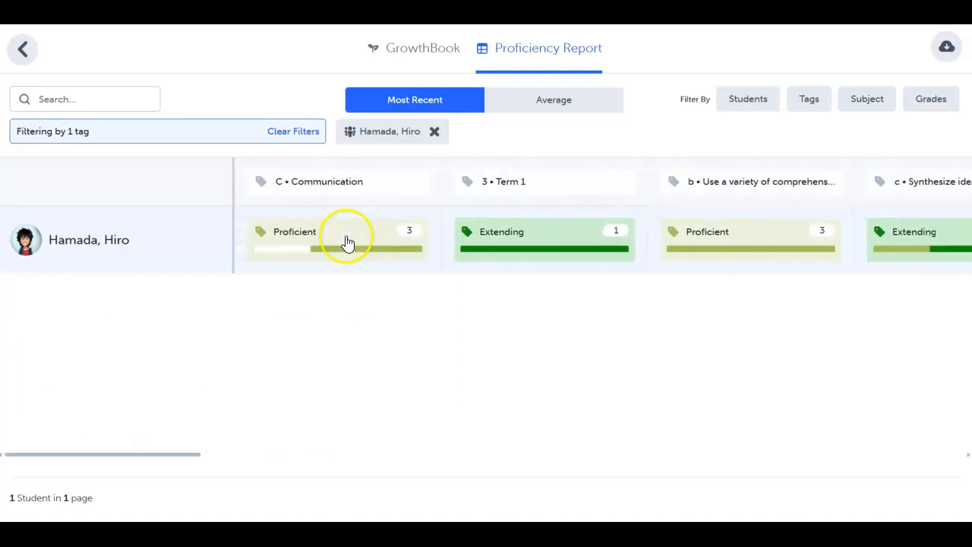
- Open the filtered student's assessments for the C • Communication tag and examine the linked posts and tag breakdown
left_click(321, 236)
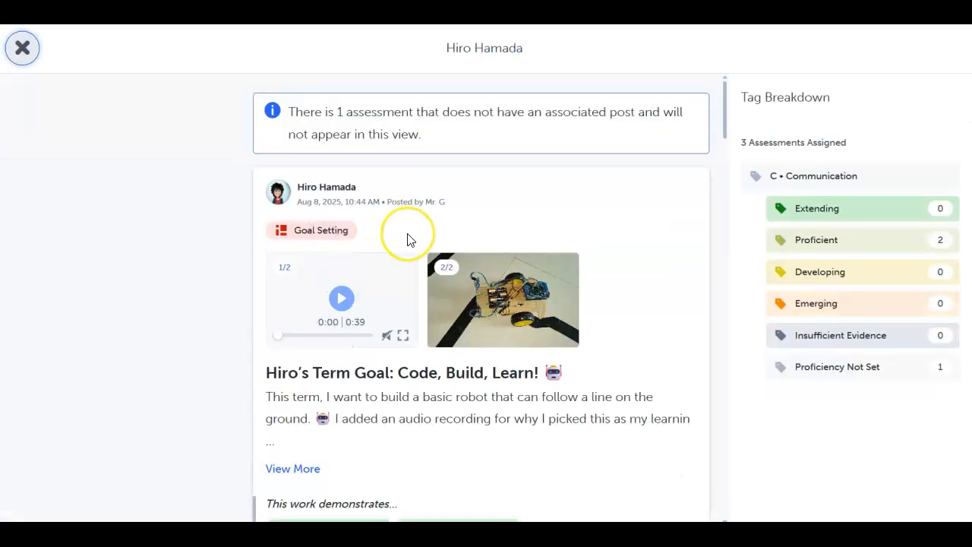
scroll(407, 238, "down", 10)
mouse_move(407, 238)
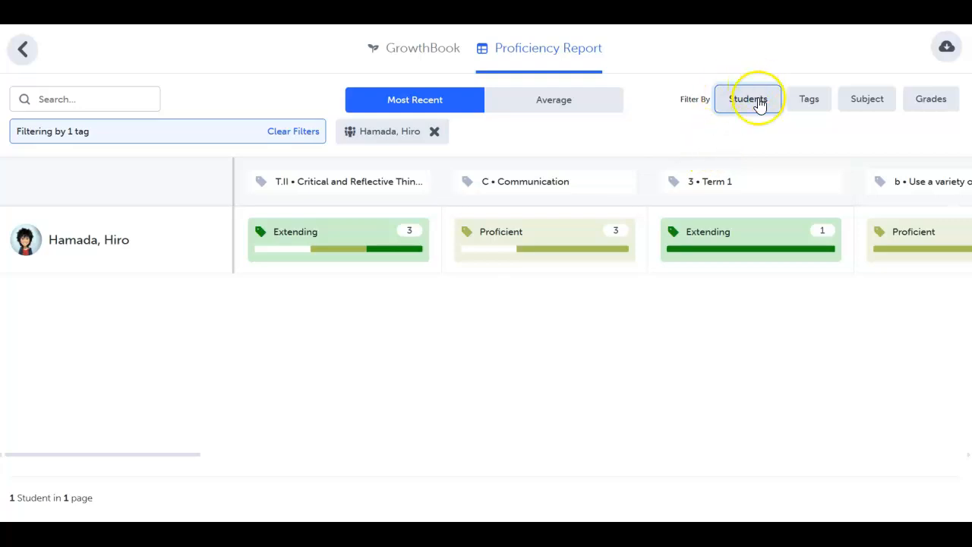
- Review the Proficiency Report's curriculum tag and subject filter options without choosing any, and clear the student filter
left_click(808, 99)
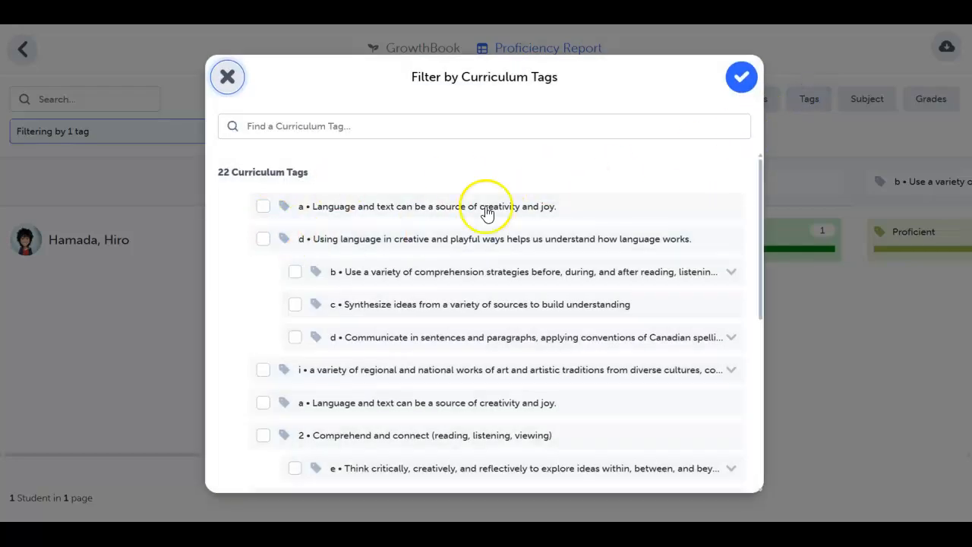
left_click(739, 82)
left_click(866, 100)
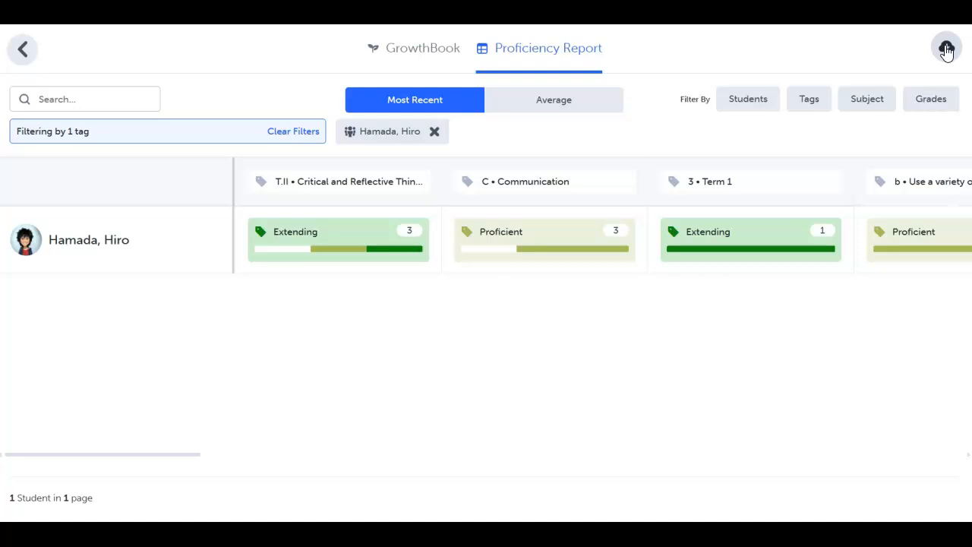
left_click(293, 132)
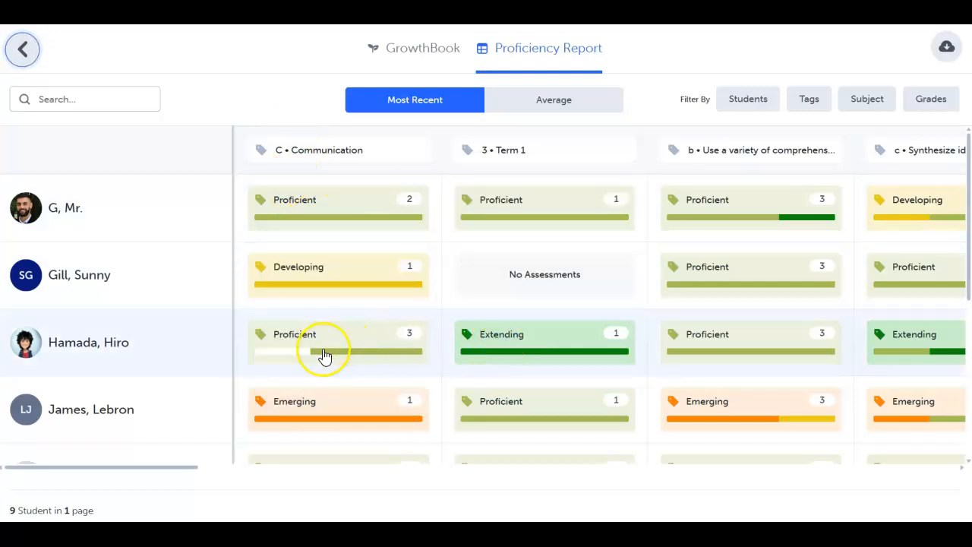
- Compare the students' average proficiencies with their most recent ones, and return the report to Most Recent
mouse_move(324, 356)
mouse_move(337, 408)
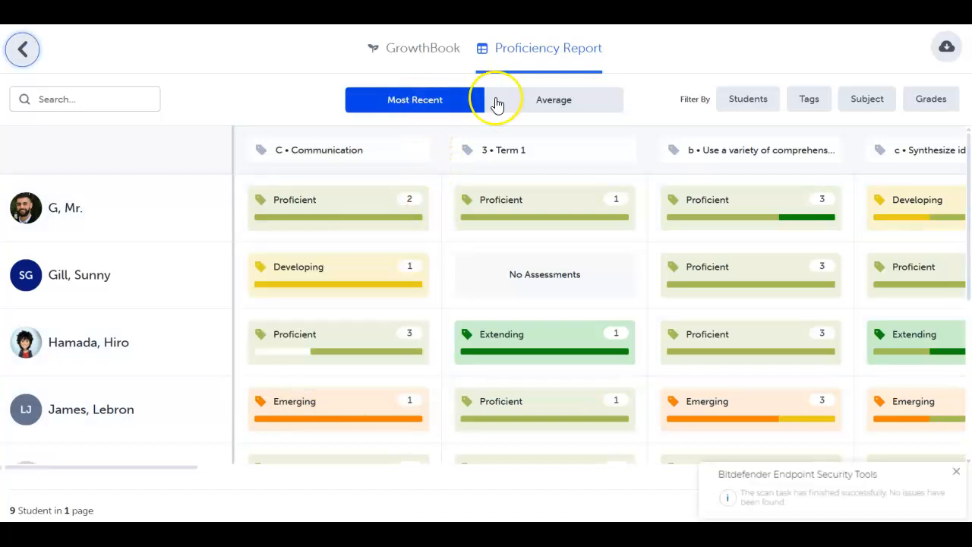
left_click(527, 100)
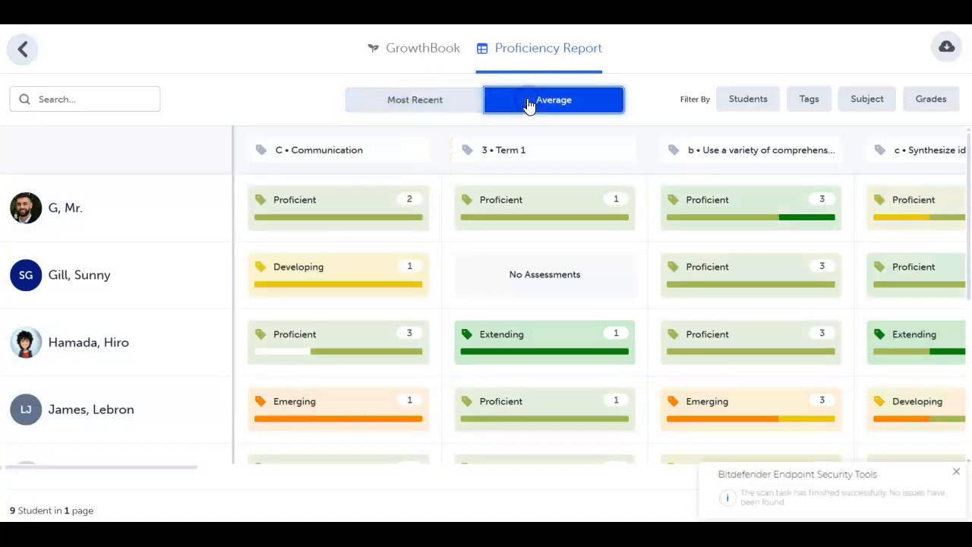
left_click(426, 107)
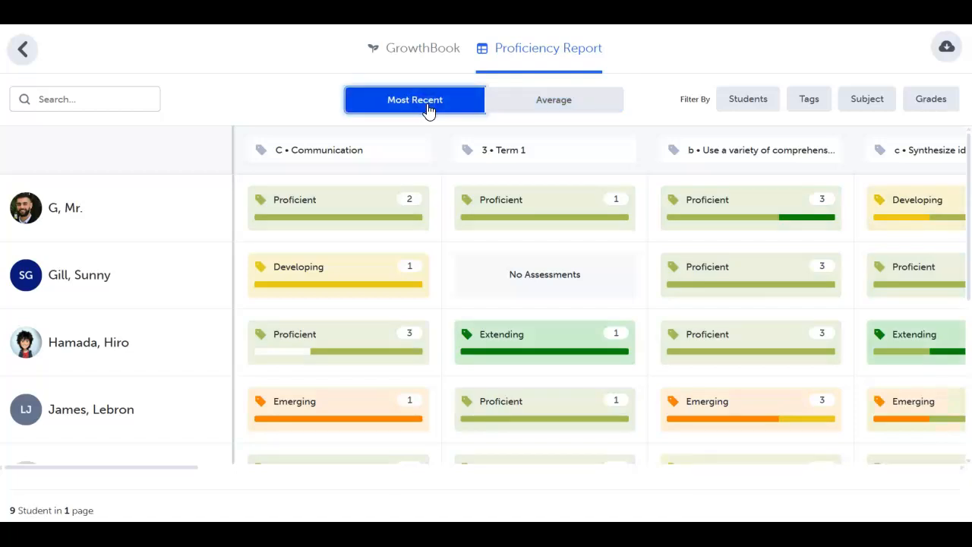